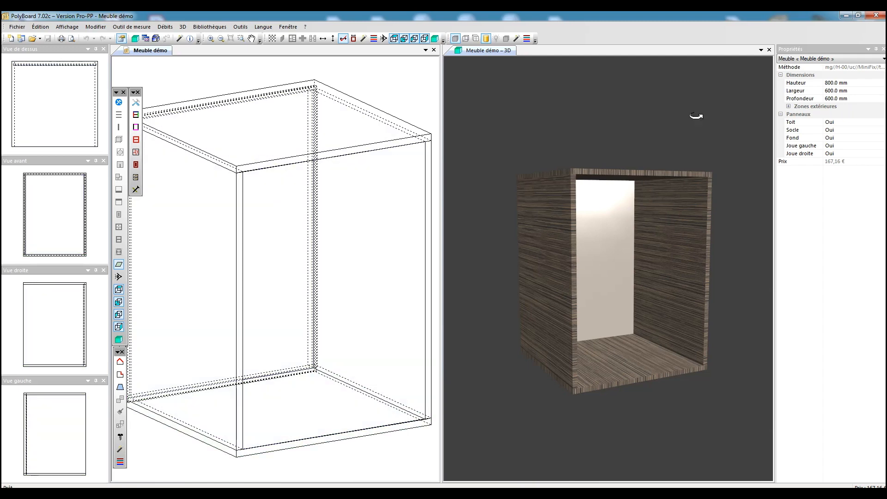
- Set the plinth (Plinthe) elevation in the cabinet's exterior zones to 100 mm and check the zone under the cabinet
left_click(788, 107)
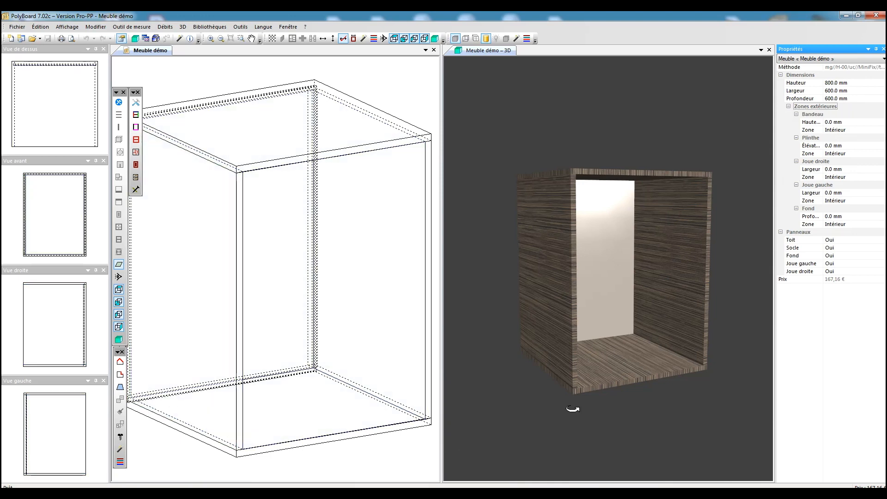
left_click(828, 147)
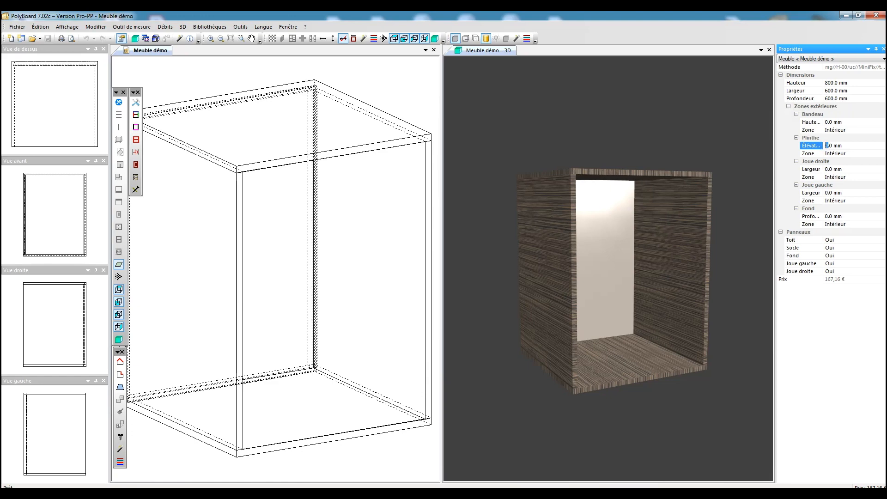
type("10")
left_click(398, 450)
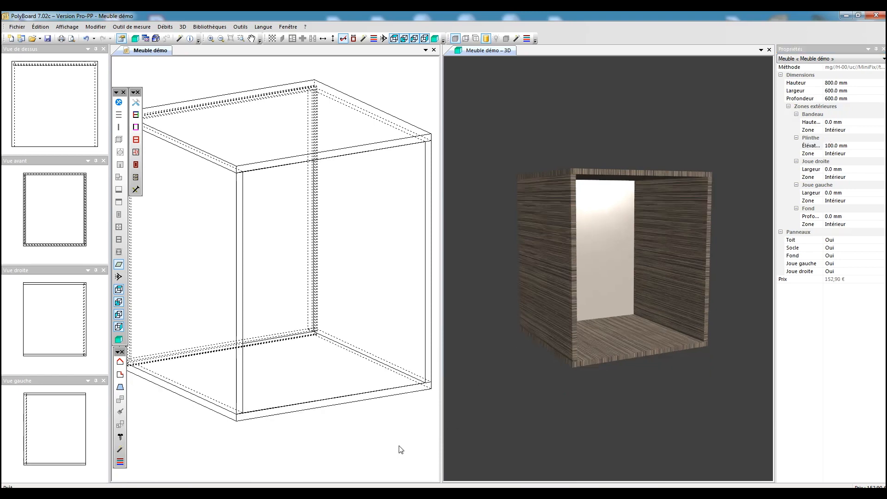
left_click(370, 420)
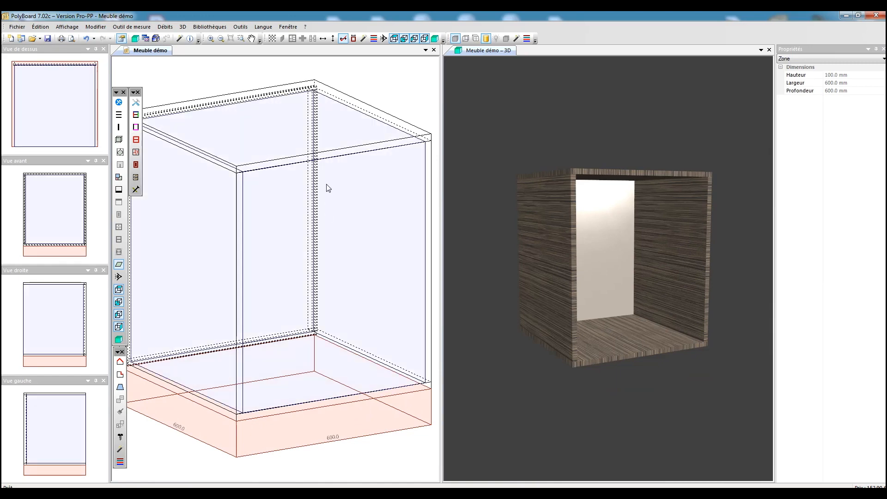
left_click(382, 465)
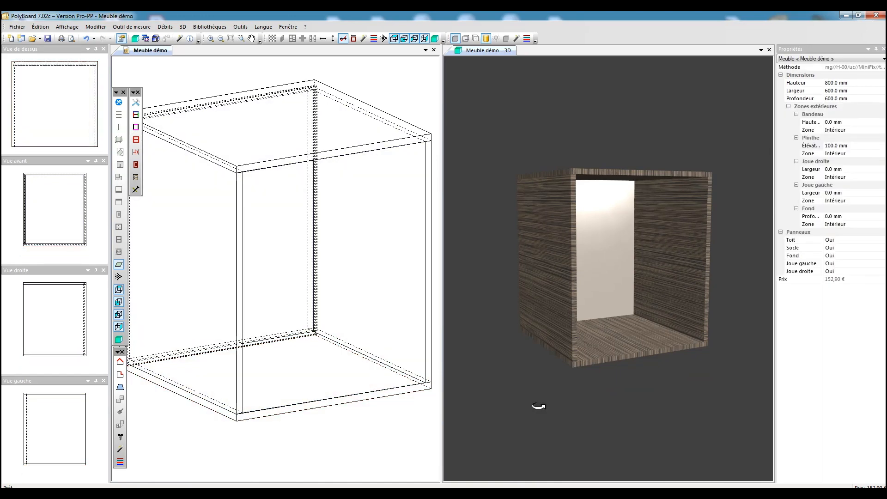
- Try the plinth zone as Extérieur and return it to Intérieur
left_click(843, 154)
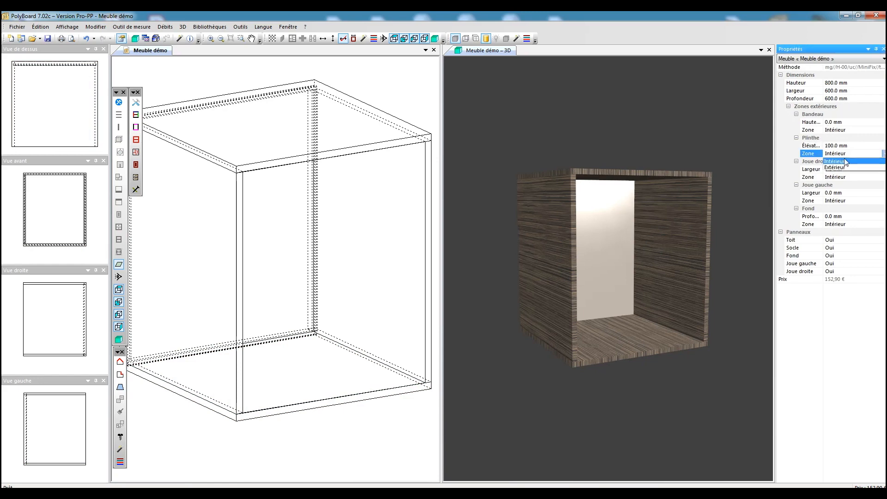
left_click(845, 169)
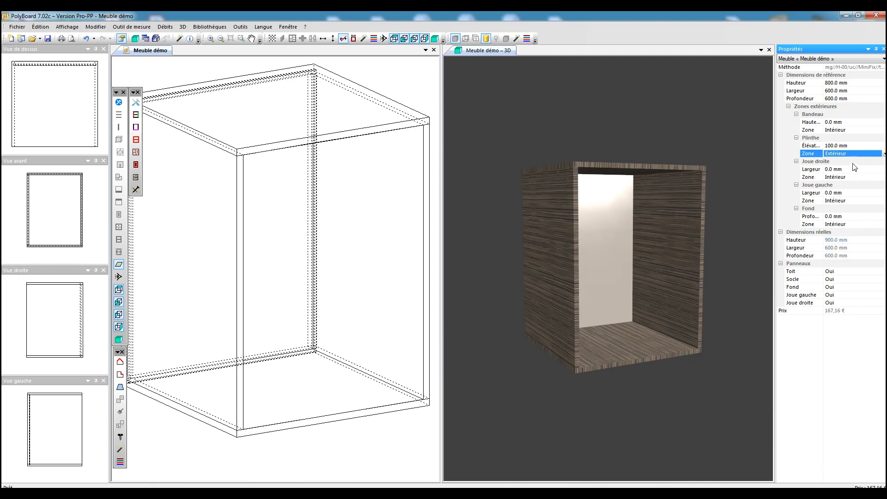
left_click(884, 154)
left_click(878, 161)
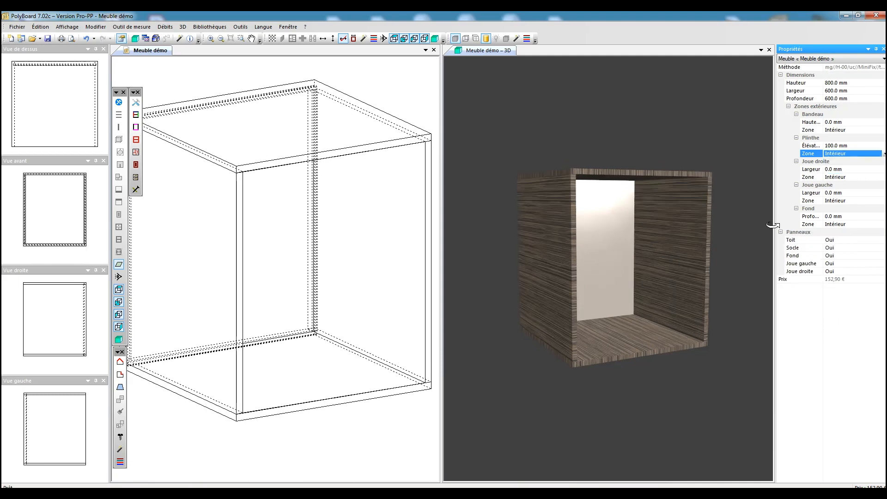
- Add plinths for the Joue droite, Joue gauche, Fond and Façade in the zone under the cabinet, with the Façade plinth set back 50 mm
left_click(376, 419)
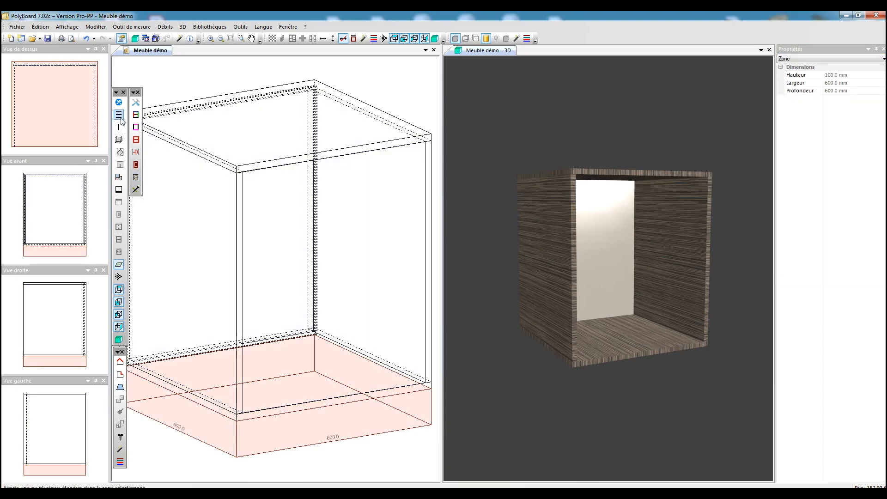
left_click(119, 190)
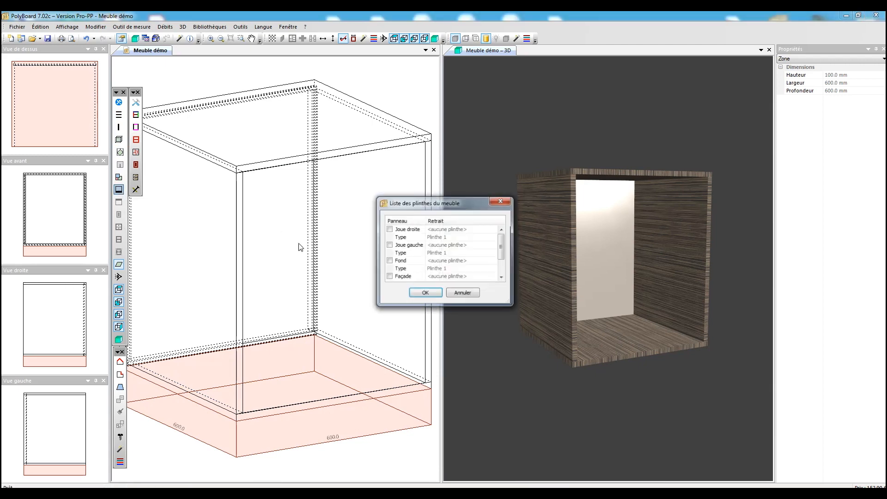
left_click(390, 229)
left_click(390, 244)
left_click(389, 261)
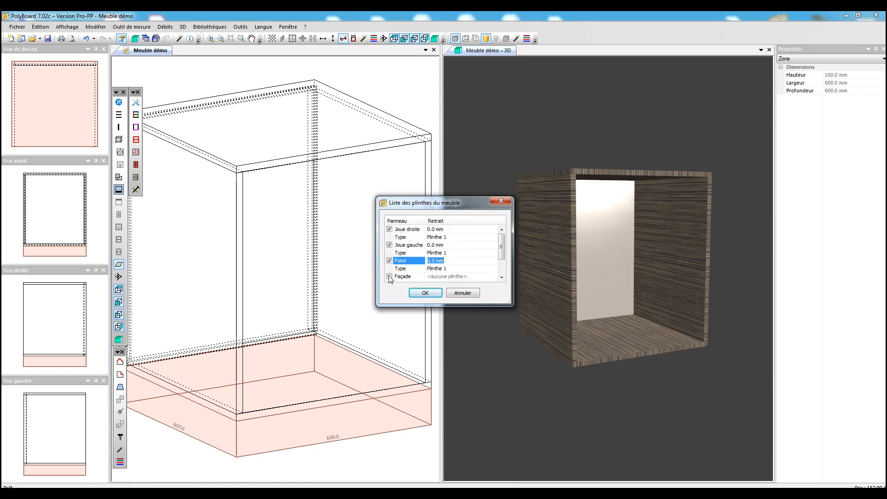
left_click(389, 276)
left_click(427, 276)
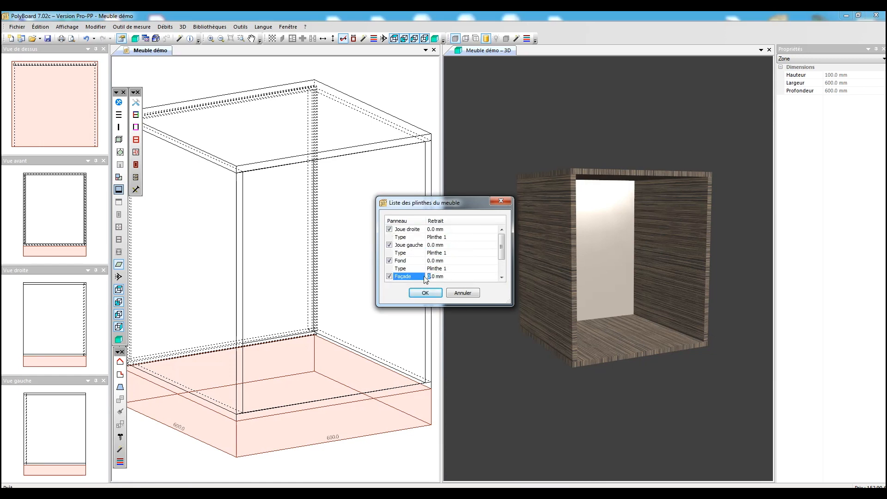
type("50")
left_click(434, 292)
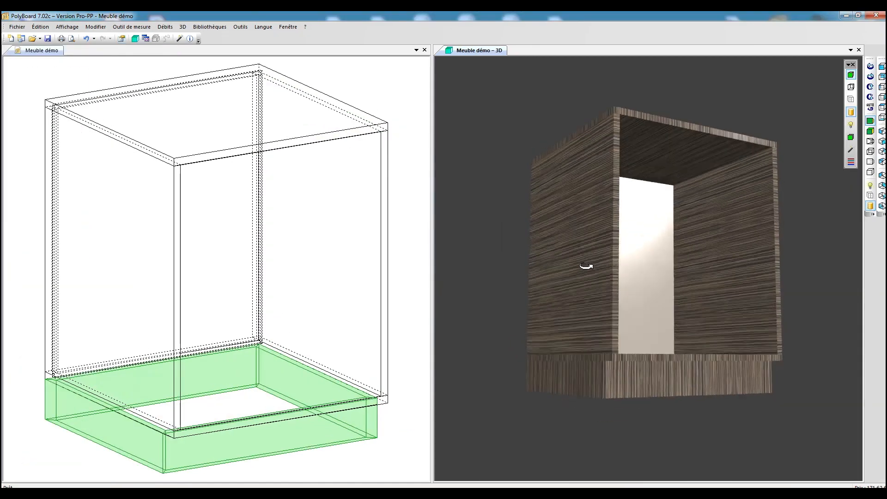
- Examine the plinths in the 3D view and change its display to wireframe
left_click_drag(590, 265, 786, 134)
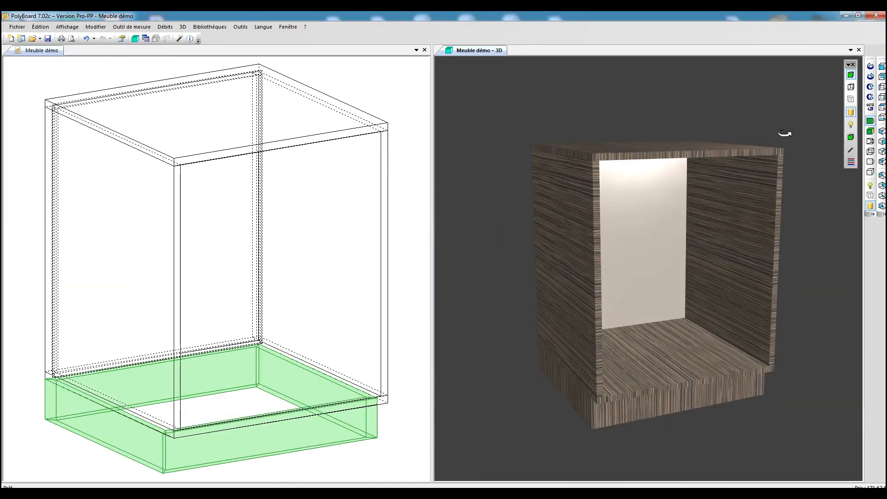
left_click(851, 87)
left_click_drag(600, 298, 568, 309)
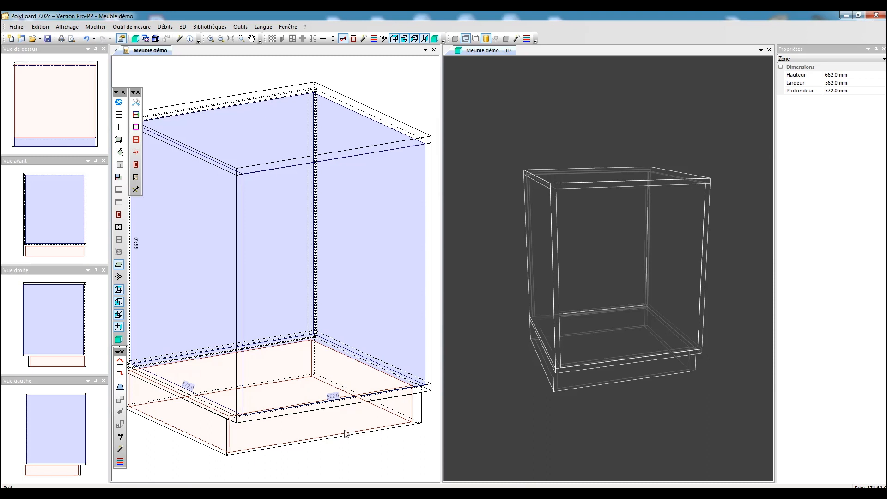
- Set the Socle panel's priority to Non-prioritaire in its joints with the Joue droite and Joue gauche
left_click(308, 410)
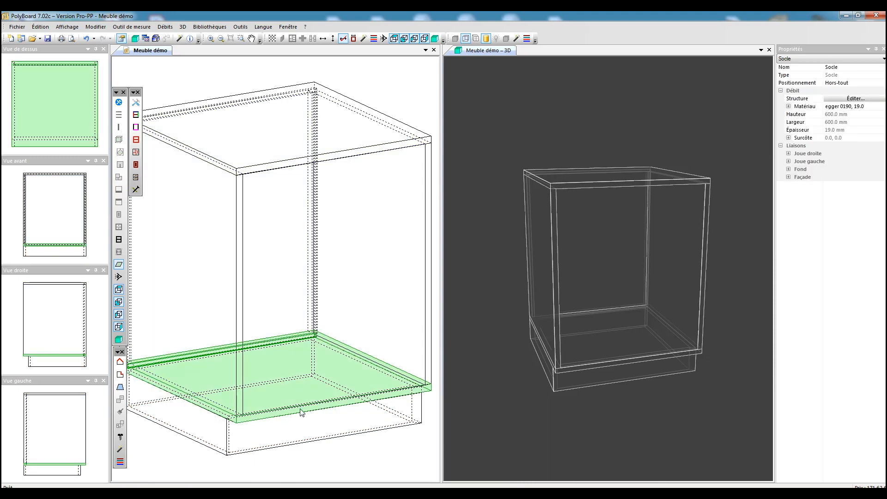
left_click(789, 153)
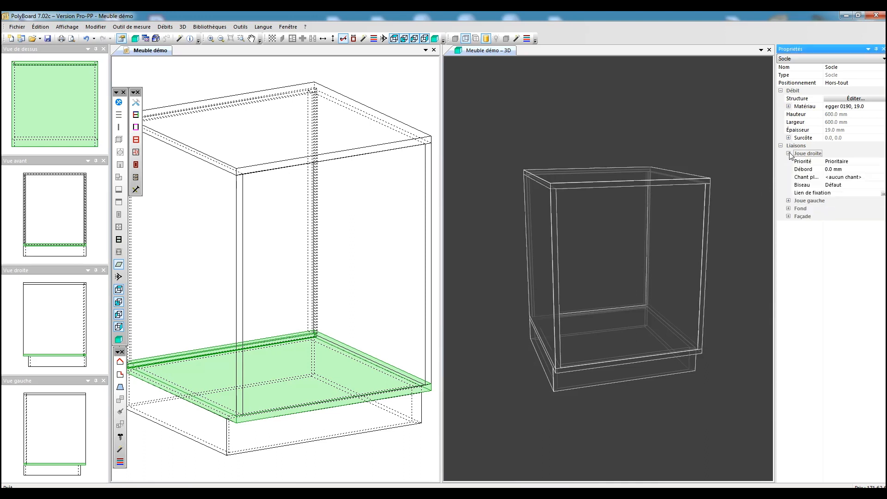
left_click(789, 201)
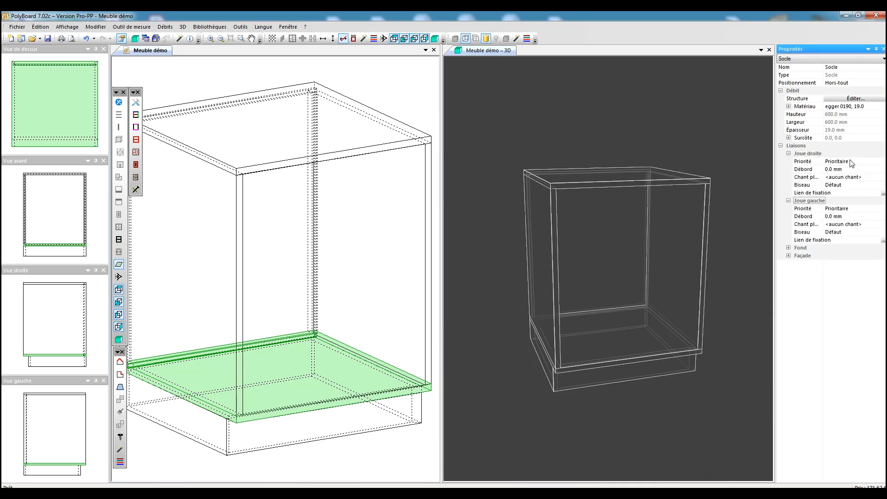
left_click(851, 163)
left_click(846, 176)
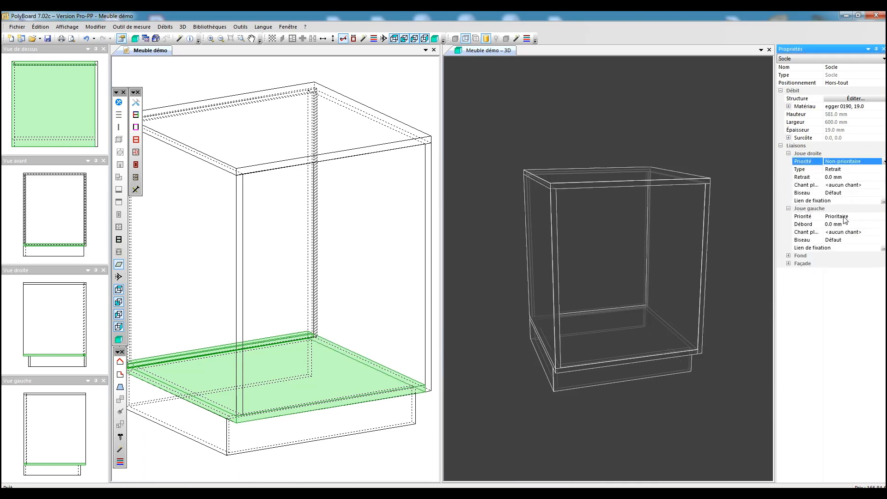
left_click(844, 217)
left_click(844, 231)
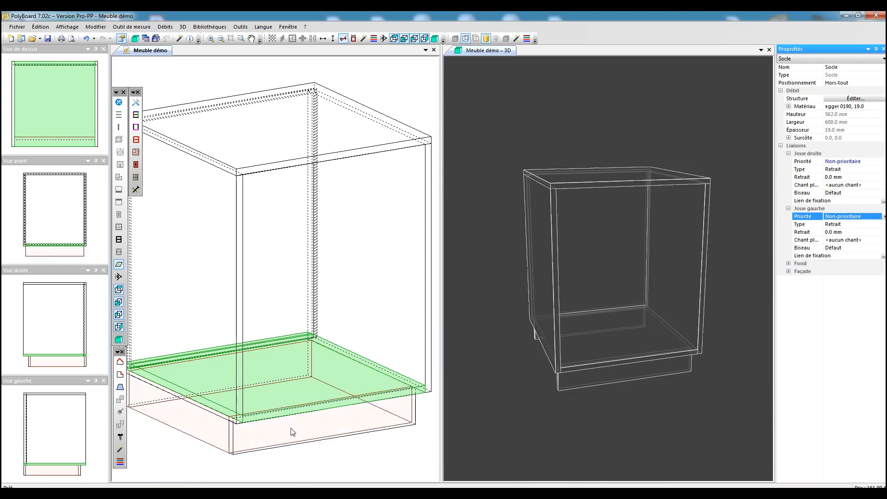
- Add one Cloison verticale upright in the plinth zone, 0 mm from the left
left_click(291, 432)
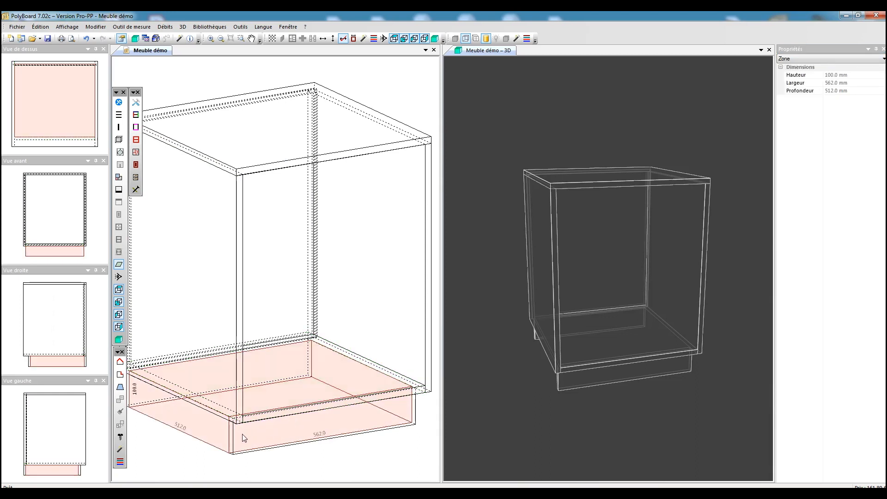
left_click(120, 127)
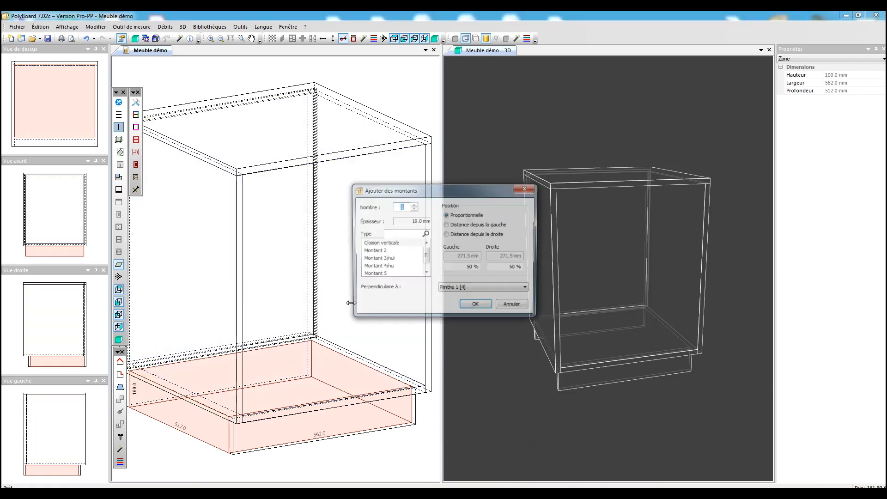
left_click(447, 225)
left_click_drag(472, 255, 452, 257)
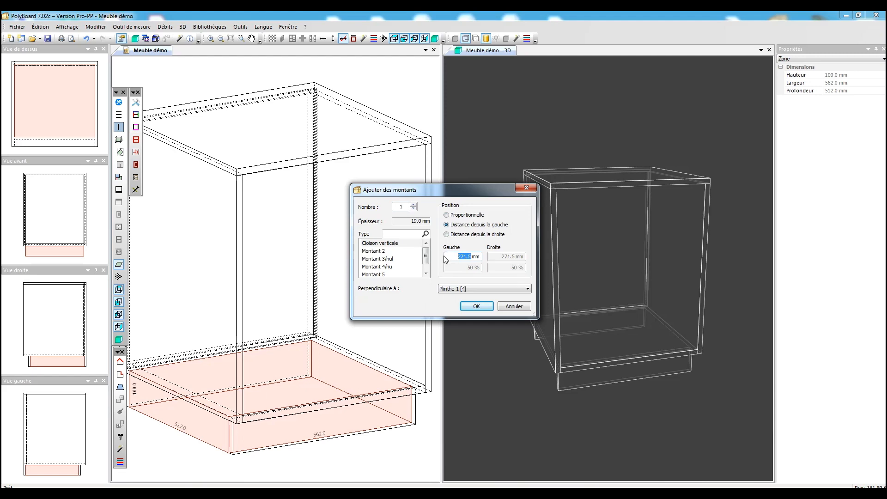
type("0")
left_click(481, 307)
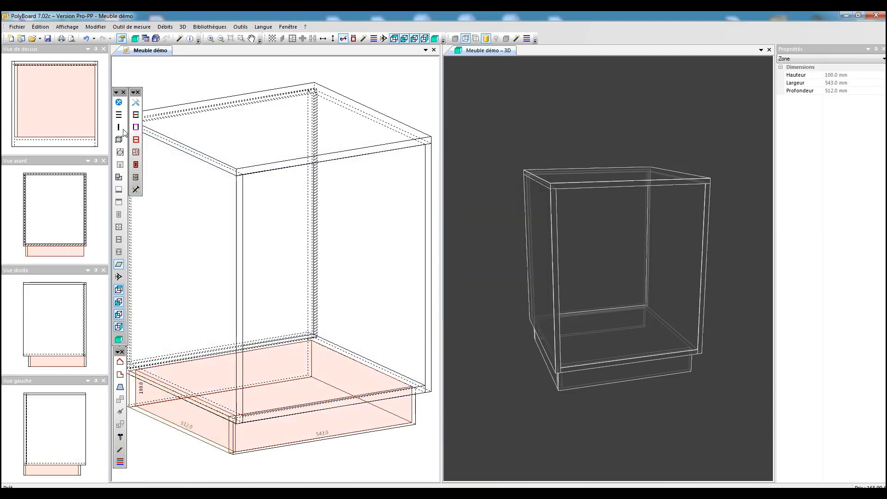
- Add a second Cloison verticale upright in the plinth zone, 0 mm from the right, and examine the base in 3D
left_click(118, 127)
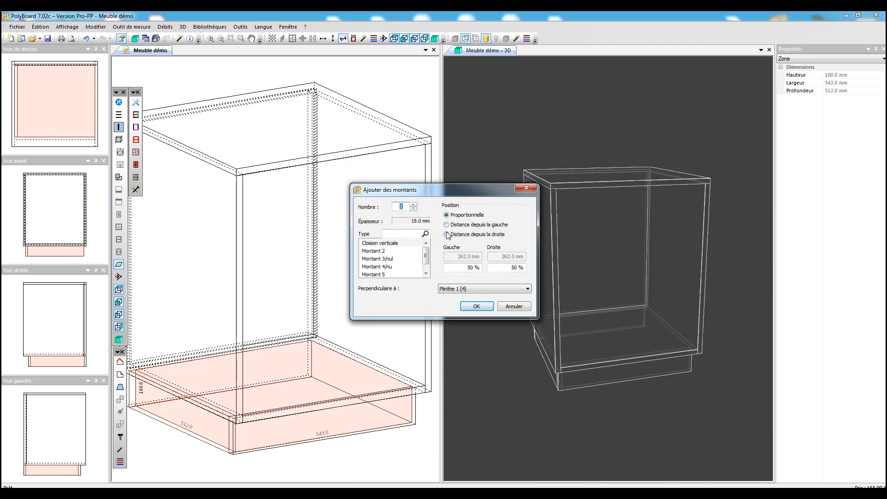
left_click(447, 235)
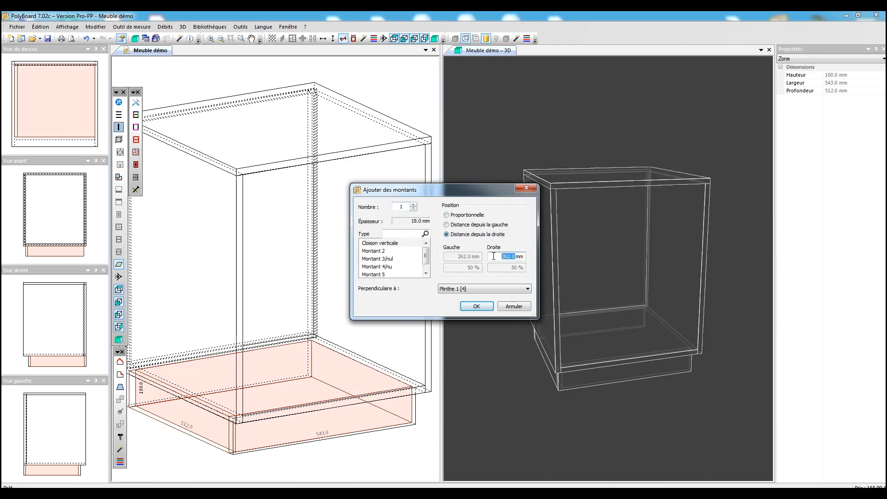
type("0")
left_click(477, 306)
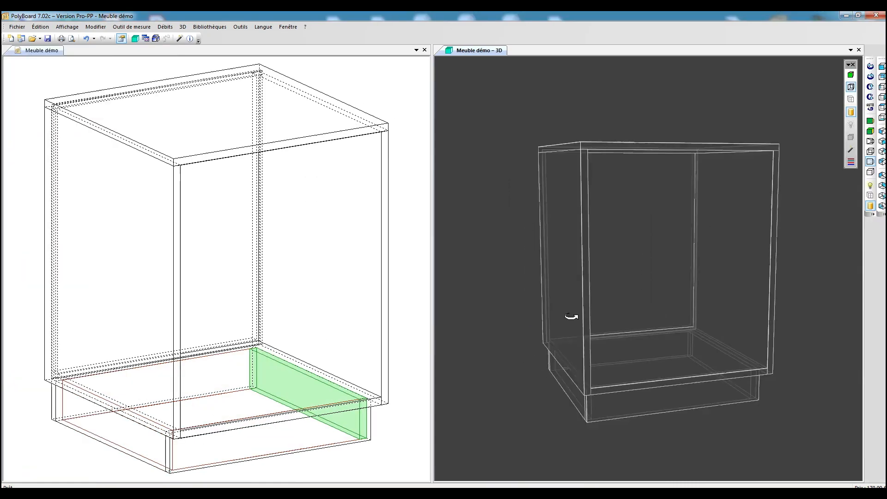
left_click_drag(568, 311, 595, 301)
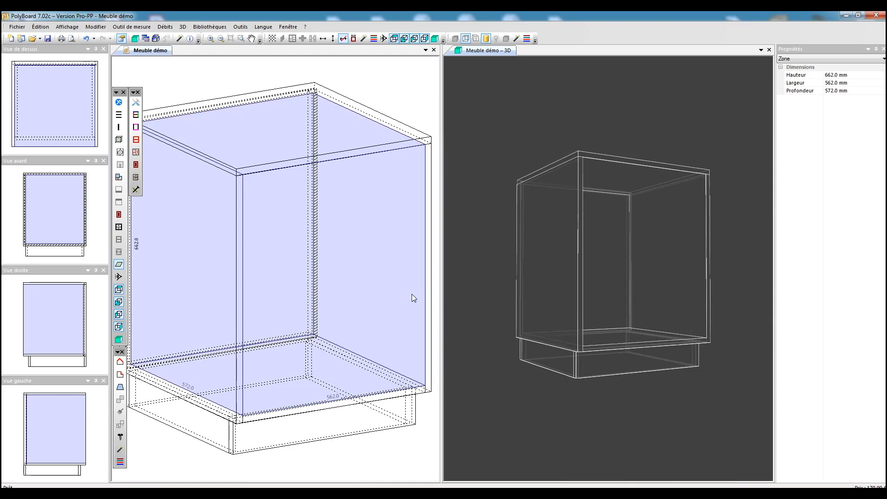
- Undo both added plinth uprights and the Socle priority changes
left_click(87, 38)
left_click(87, 39)
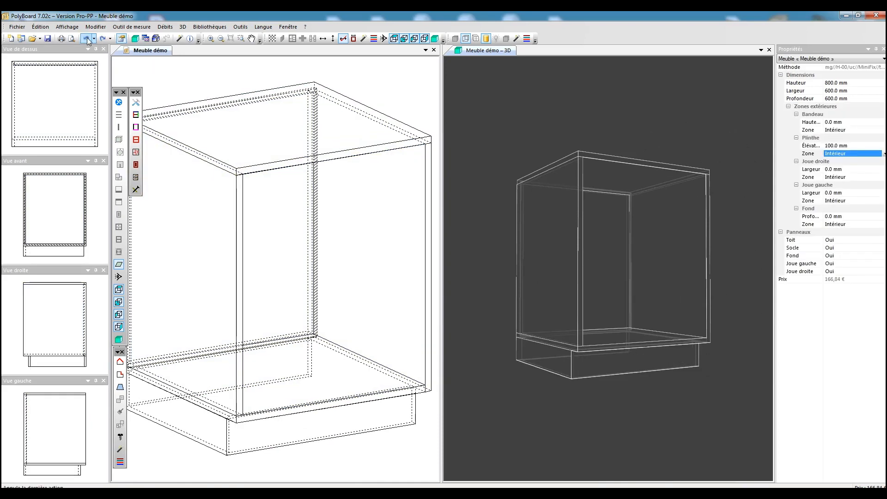
left_click(87, 38)
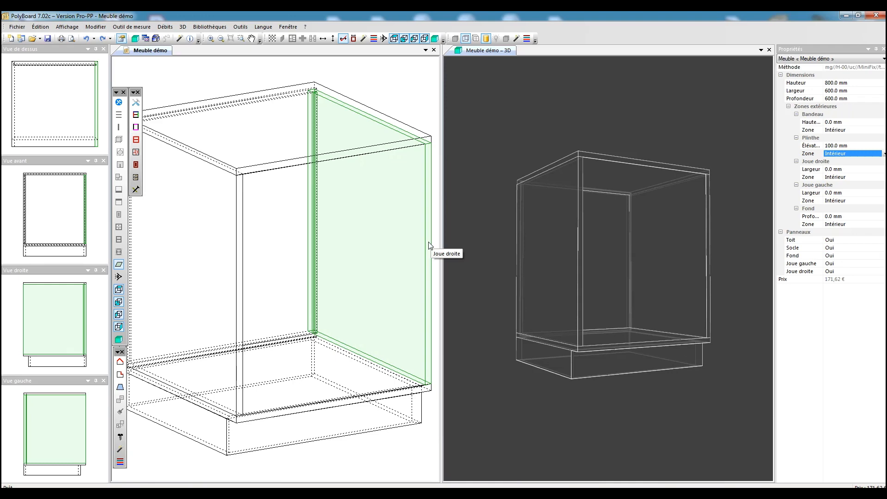
- Choose the H-000 carcass sub-method, preview its construction and apply it to the whole cabinet
left_click(136, 127)
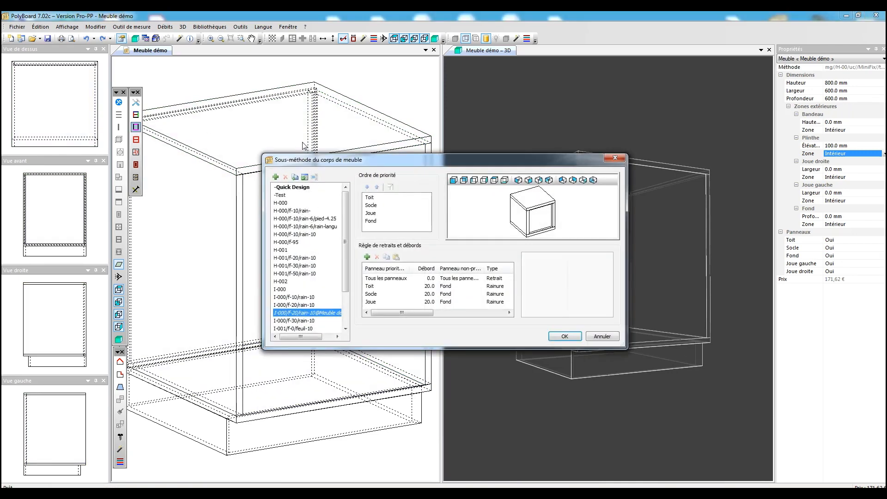
left_click(288, 203)
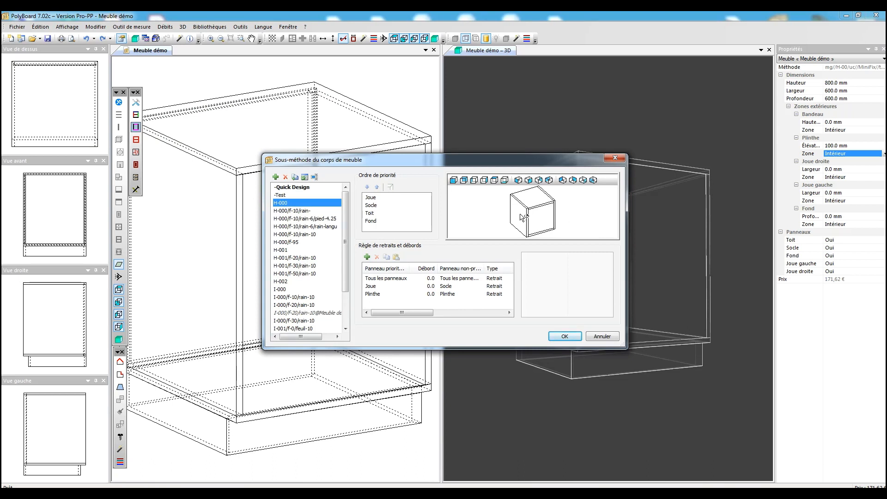
left_click_drag(524, 217, 564, 210)
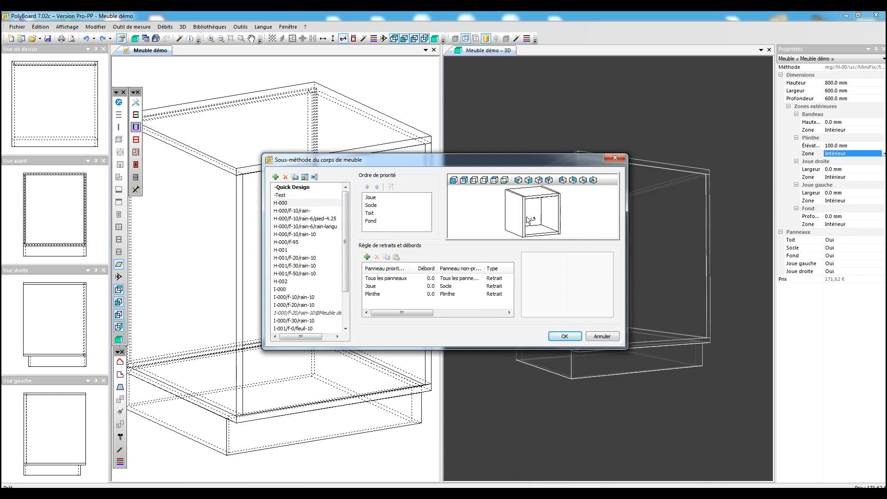
left_click_drag(525, 218, 544, 198)
left_click(565, 336)
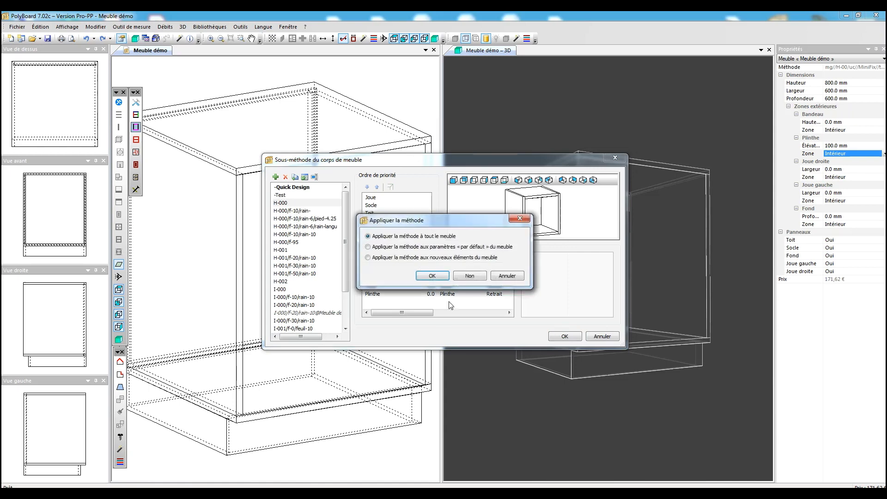
left_click(432, 275)
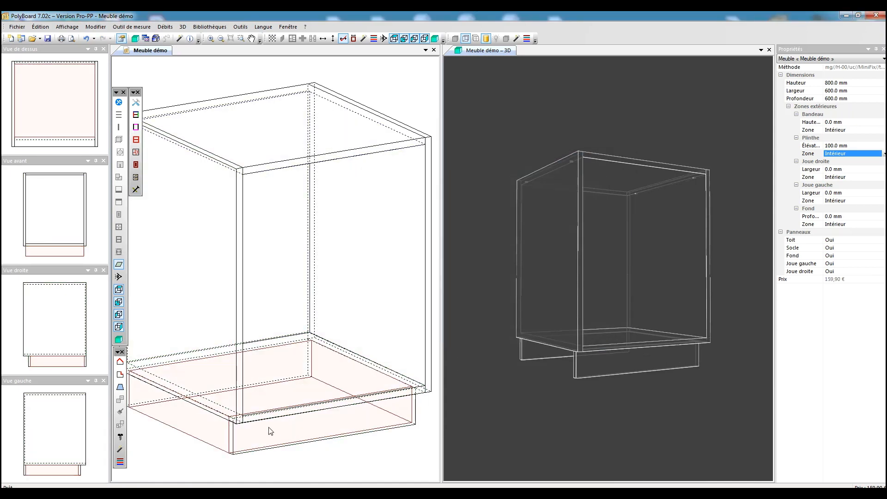
left_click(230, 427)
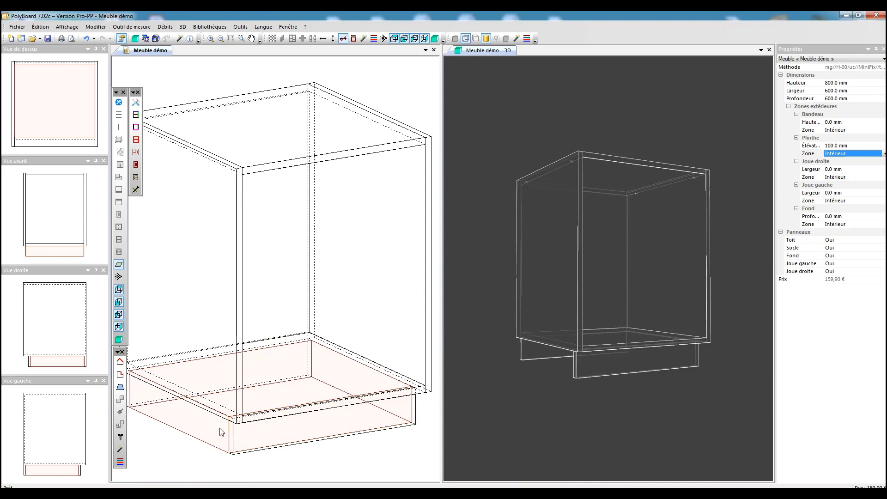